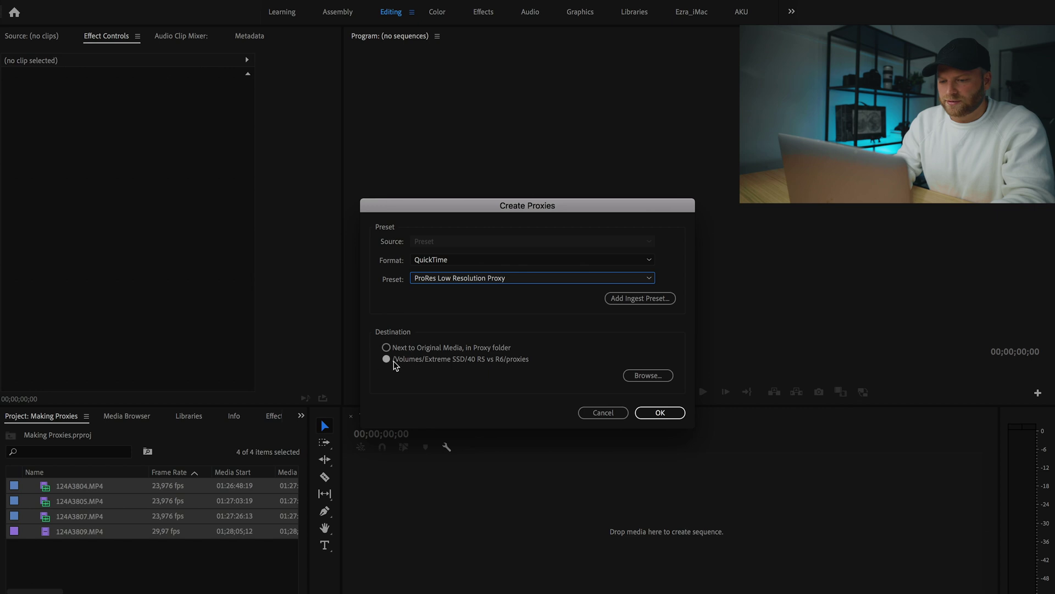
Set the proxy destination to a new folder named Proxies inside "41 Making PROXIES to speed up your editing workflow" on the Extreme SSD
{"action": "left_click", "coordinate": [647, 376]}
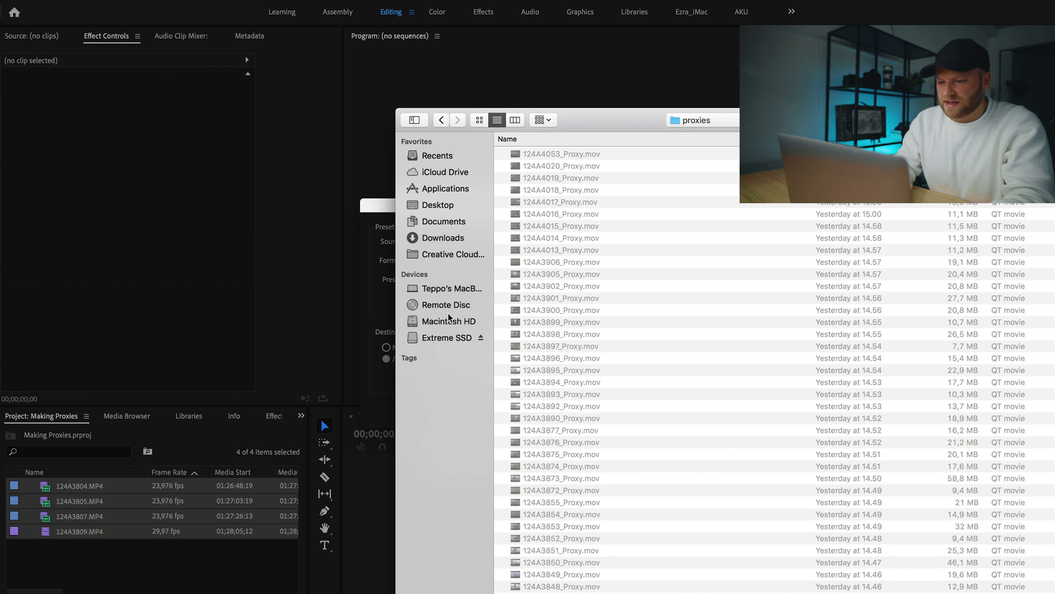
{"action": "left_click", "coordinate": [450, 334]}
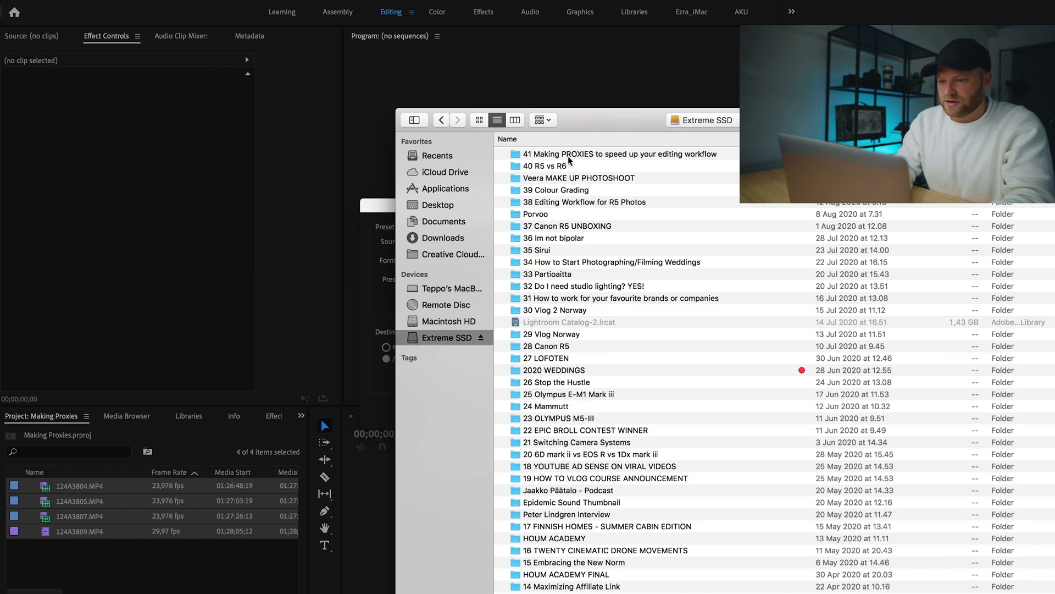
{"action": "double_click", "coordinate": [569, 155]}
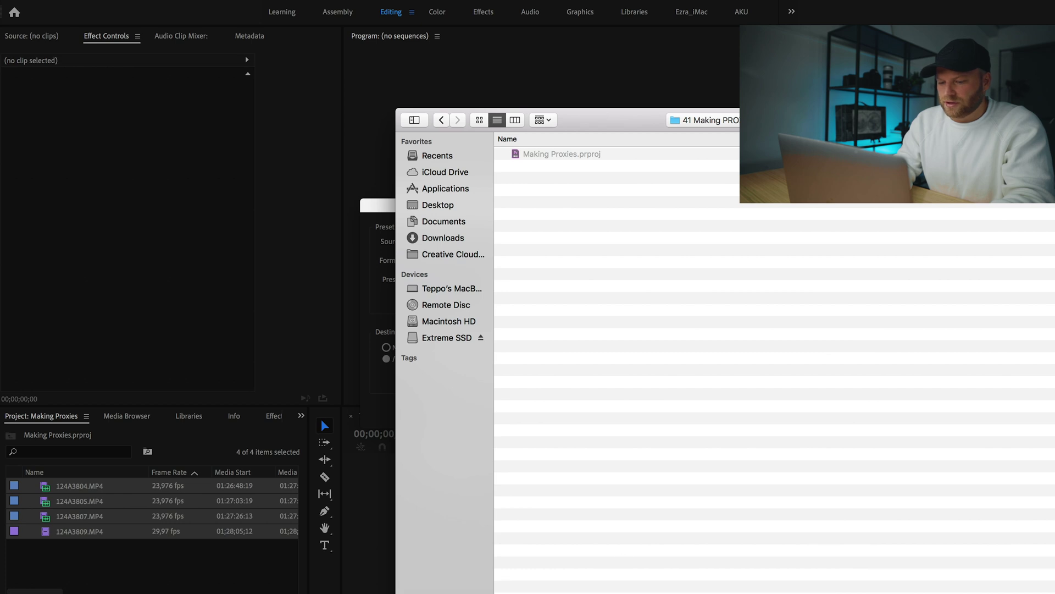
{"action": "left_click", "coordinate": [456, 572]}
{"action": "type", "text": "Projie"}
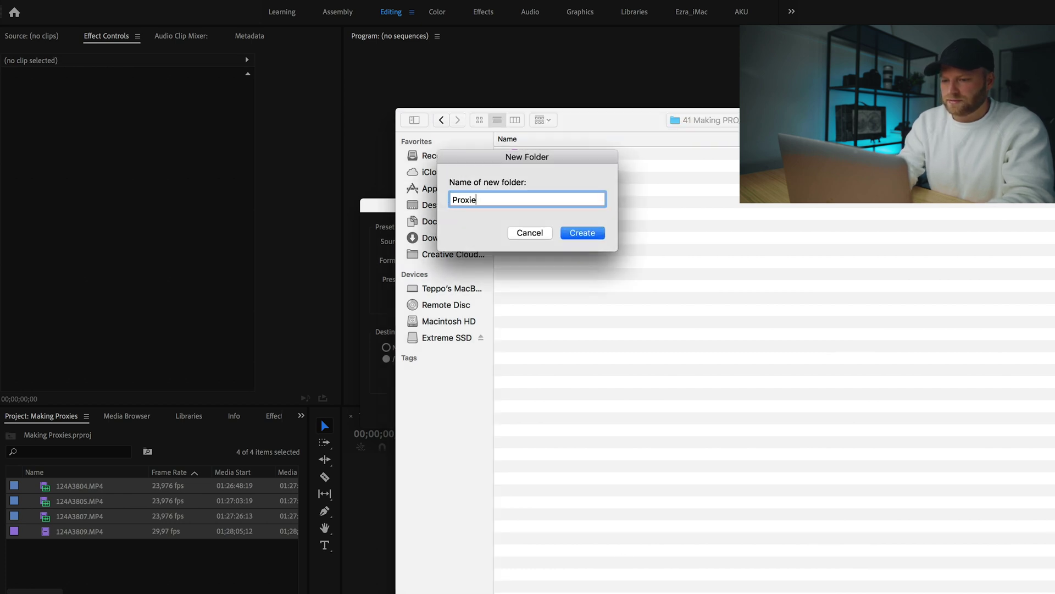
{"action": "type", "text": "s"}
{"action": "key", "text": "Return"}
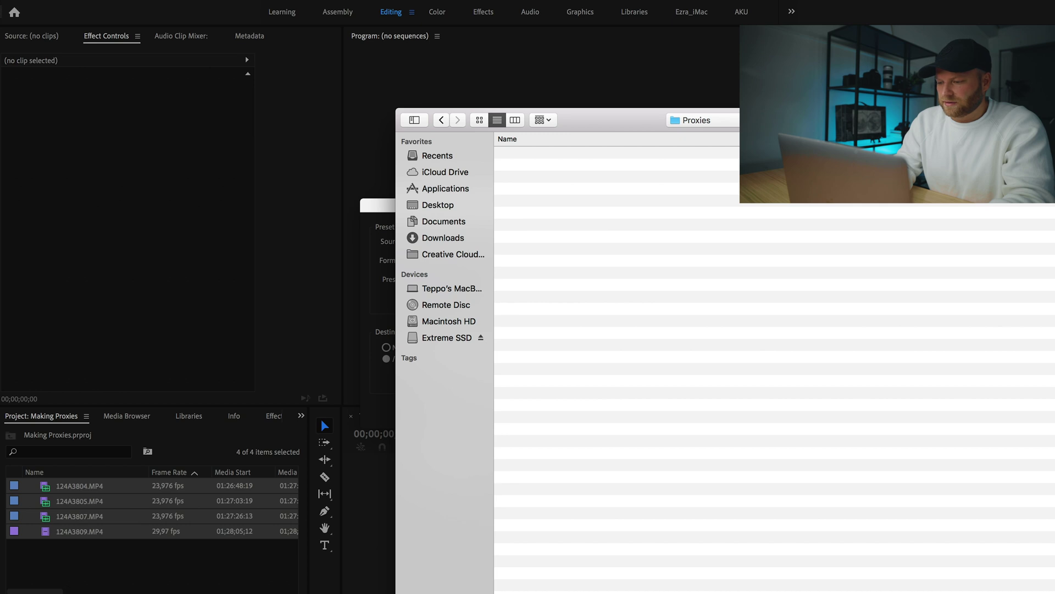
{"action": "key", "text": "Return"}
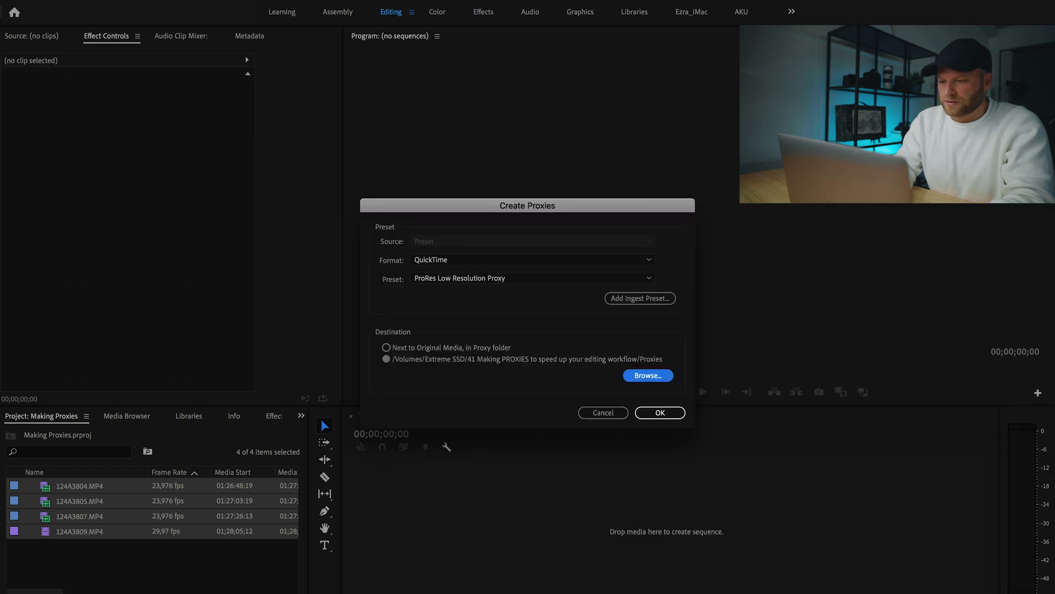
Send the ProRes Low Resolution Proxy jobs for the four clips to Media Encoder and start the encoding queue
{"action": "left_click", "coordinate": [660, 413]}
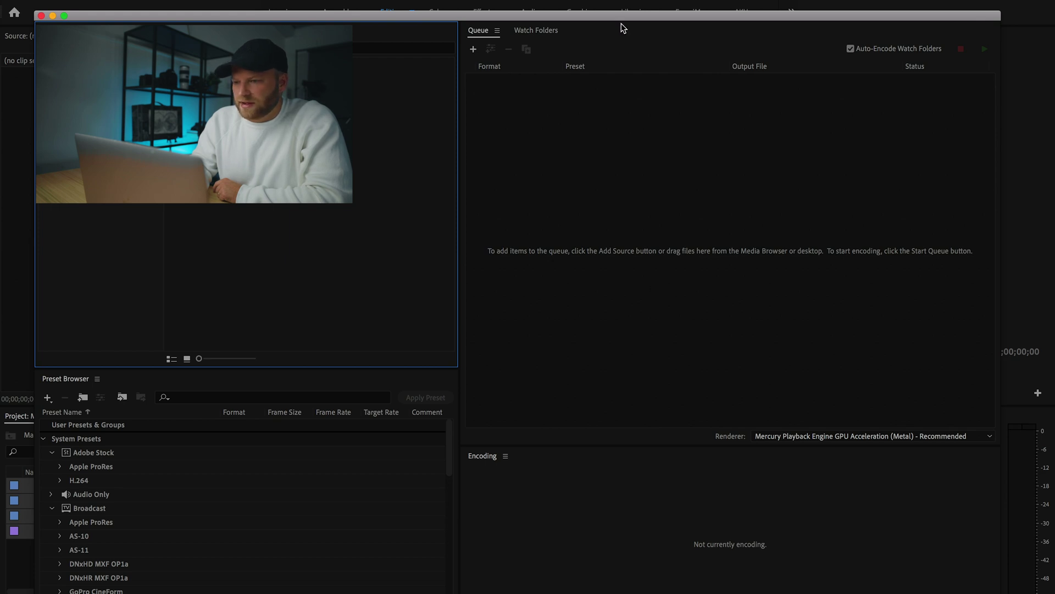
{"action": "left_click_drag", "start_coordinate": [623, 22], "coordinate": [625, 1]}
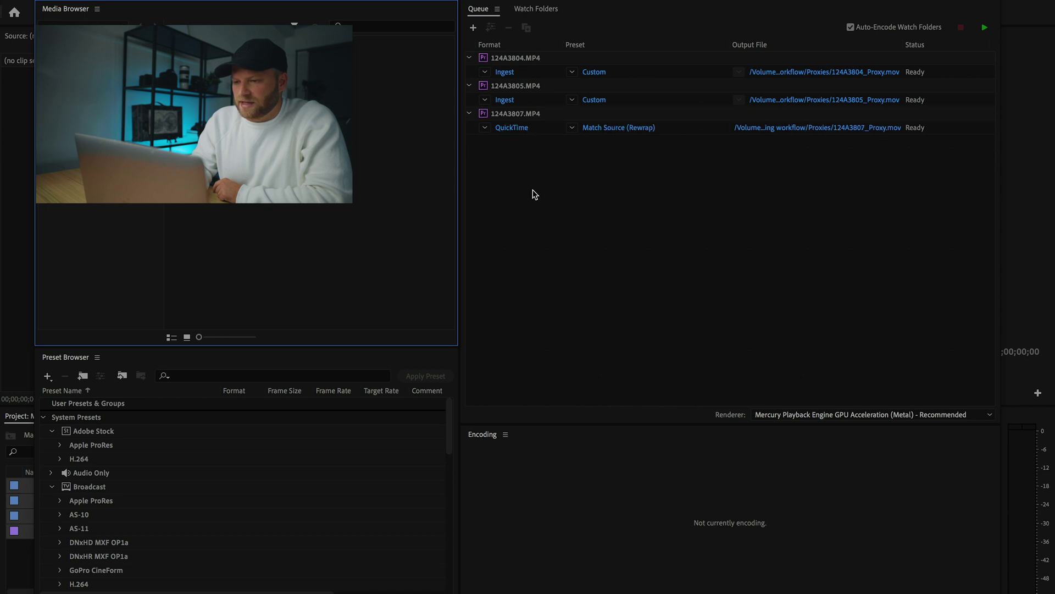
{"action": "left_click", "coordinate": [985, 28]}
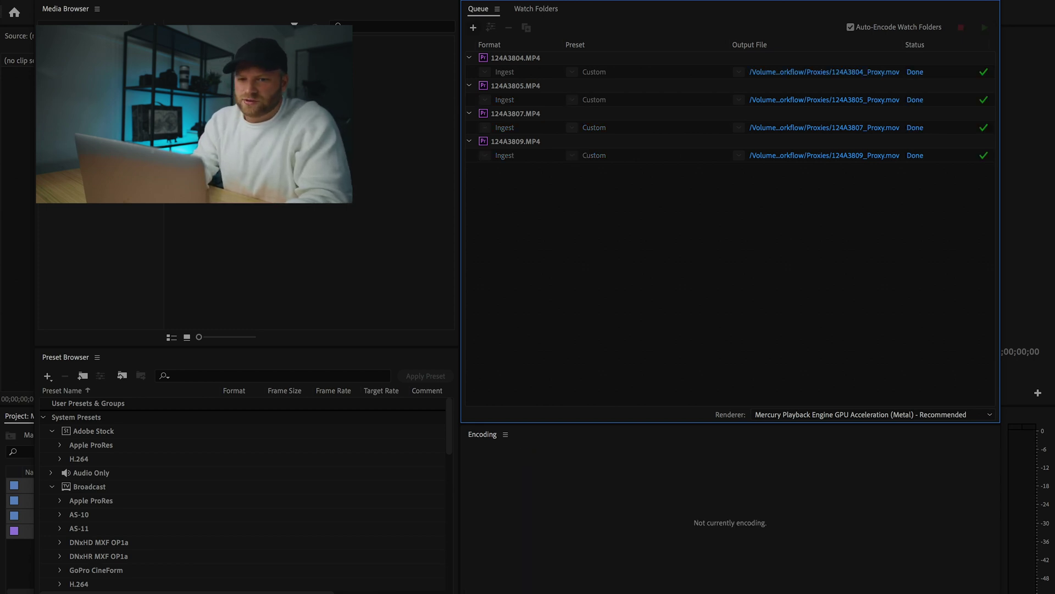
Switch back to Premiere Pro and start attaching proxies to all four project clips, with file name matching and automatic relinking of the others
{"action": "key", "text": "super+Tab"}
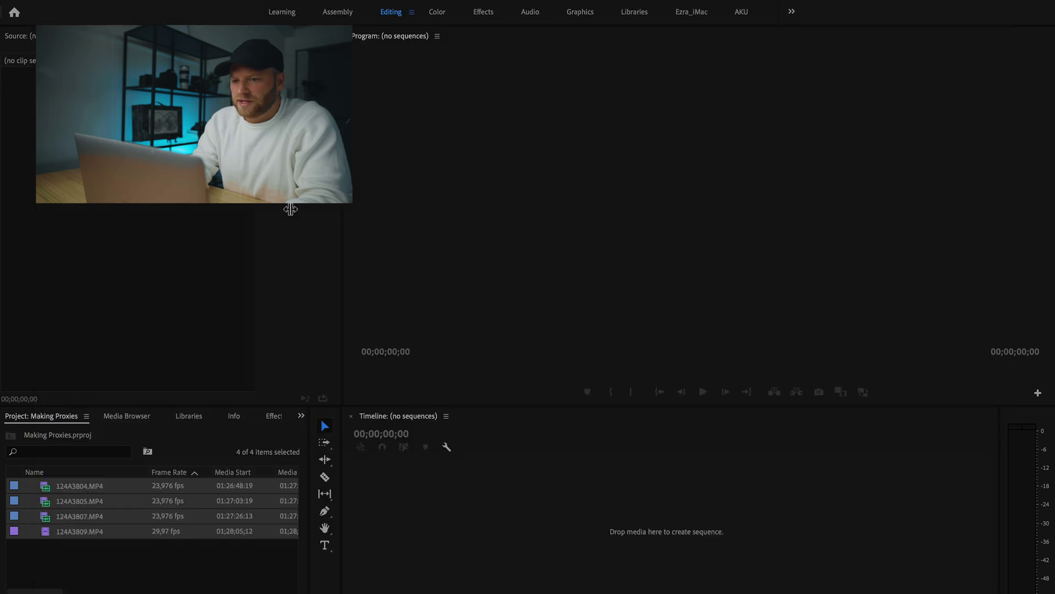
{"action": "left_click", "coordinate": [226, 559]}
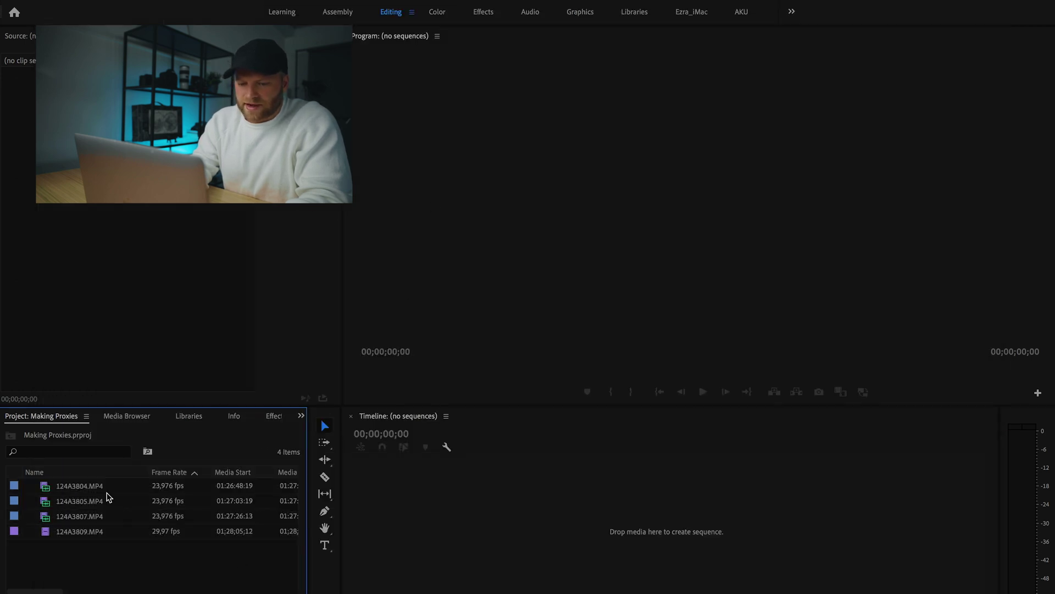
{"action": "left_click", "coordinate": [100, 486]}
{"action": "left_click", "coordinate": [97, 535], "text": "shift"}
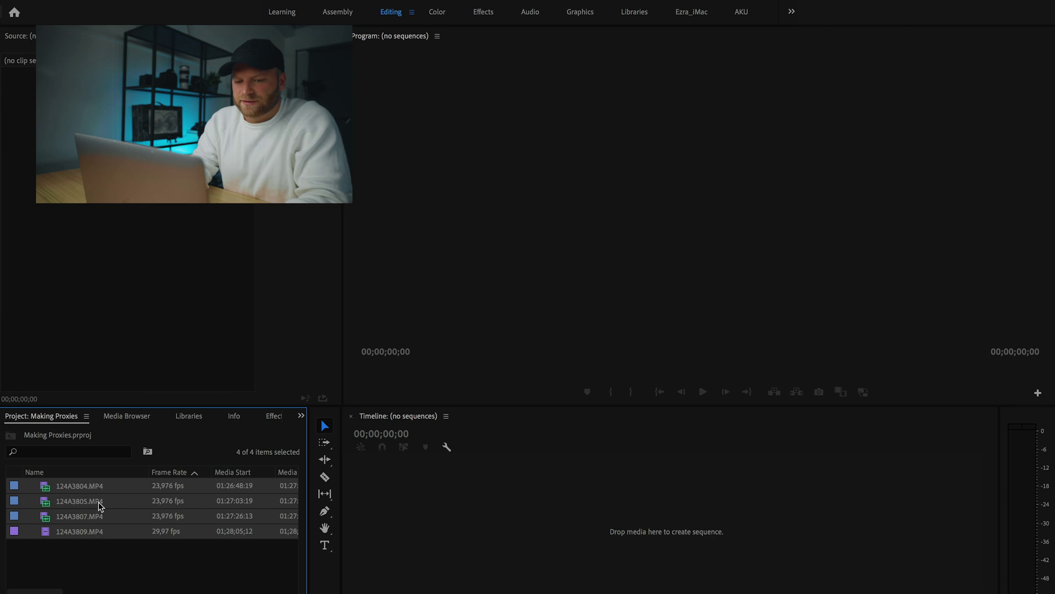
{"action": "right_click", "coordinate": [97, 494]}
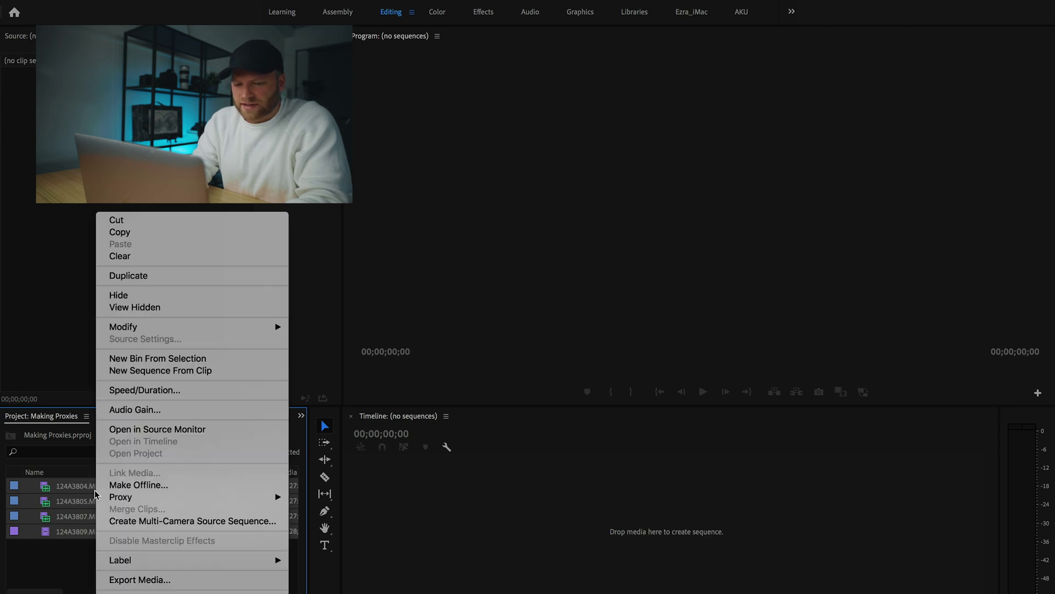
{"action": "mouse_move", "coordinate": [118, 501]}
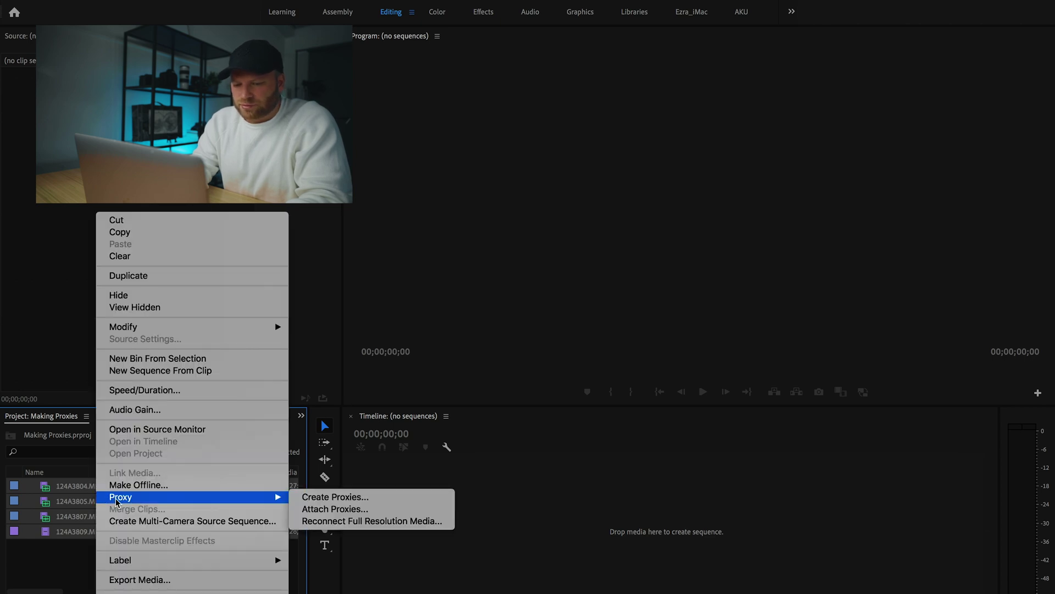
{"action": "left_click", "coordinate": [315, 509]}
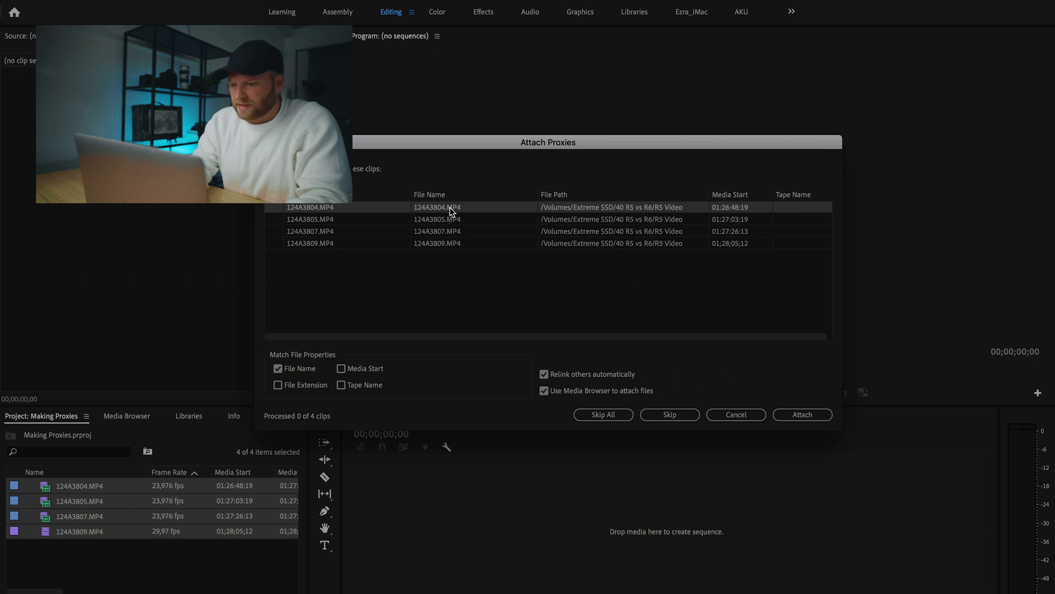
{"action": "left_click", "coordinate": [804, 415]}
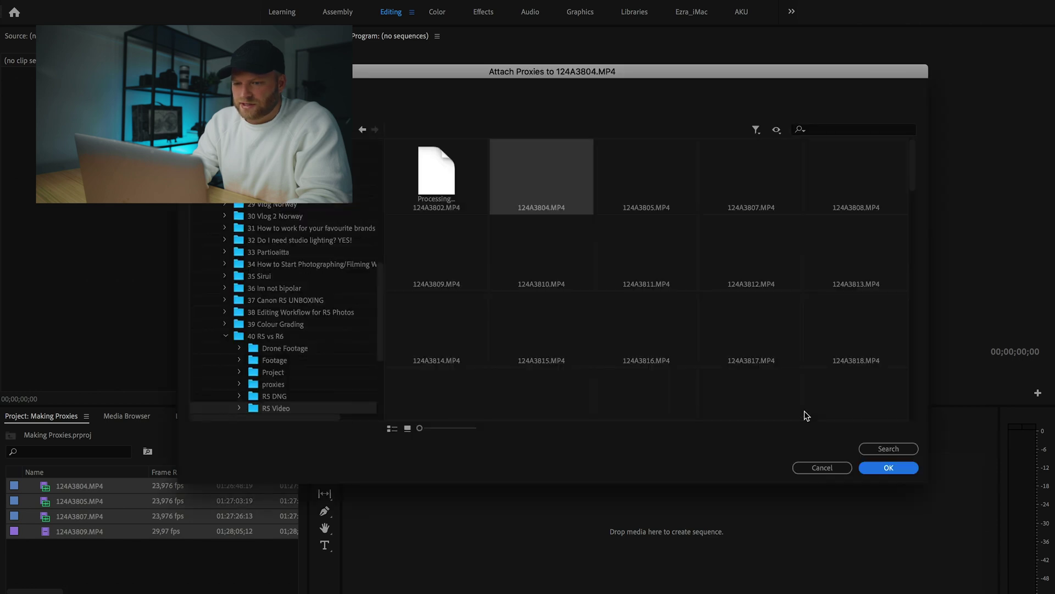
Attach 124A3804_Proxy.mov from the Proxies folder of the "41 Making PROXIES" project as the proxy for 124A3804.MP4
{"action": "scroll", "coordinate": [295, 349], "scroll_direction": "down", "scroll_amount": 3}
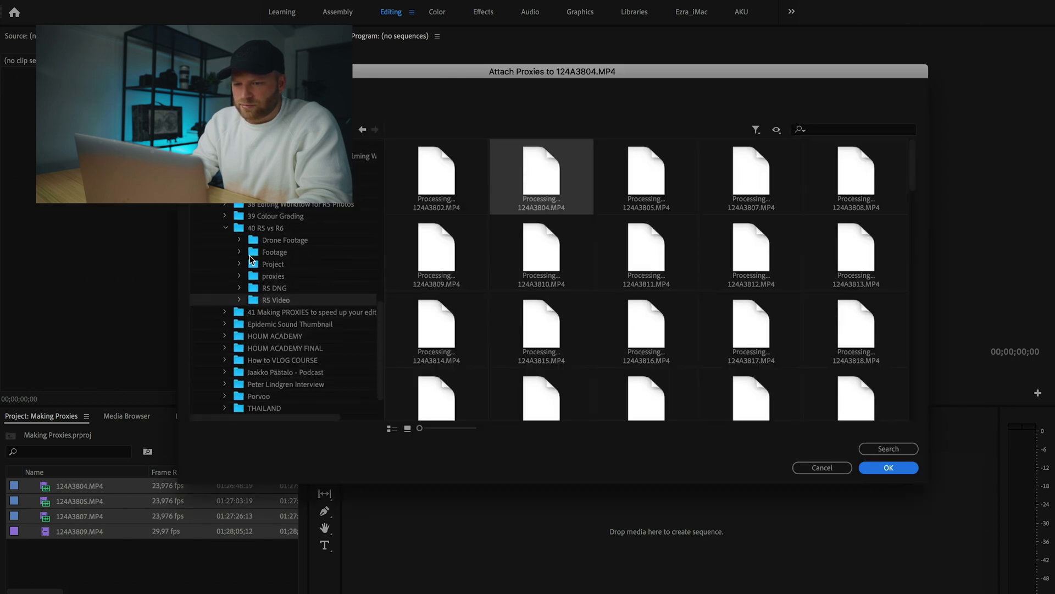
{"action": "left_click", "coordinate": [225, 228]}
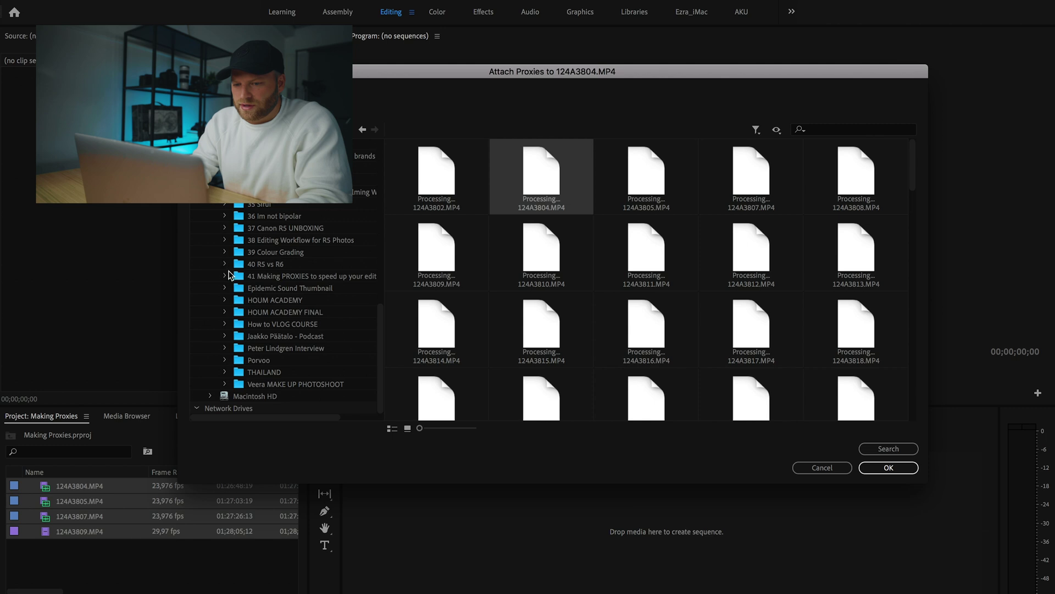
{"action": "left_click", "coordinate": [226, 276]}
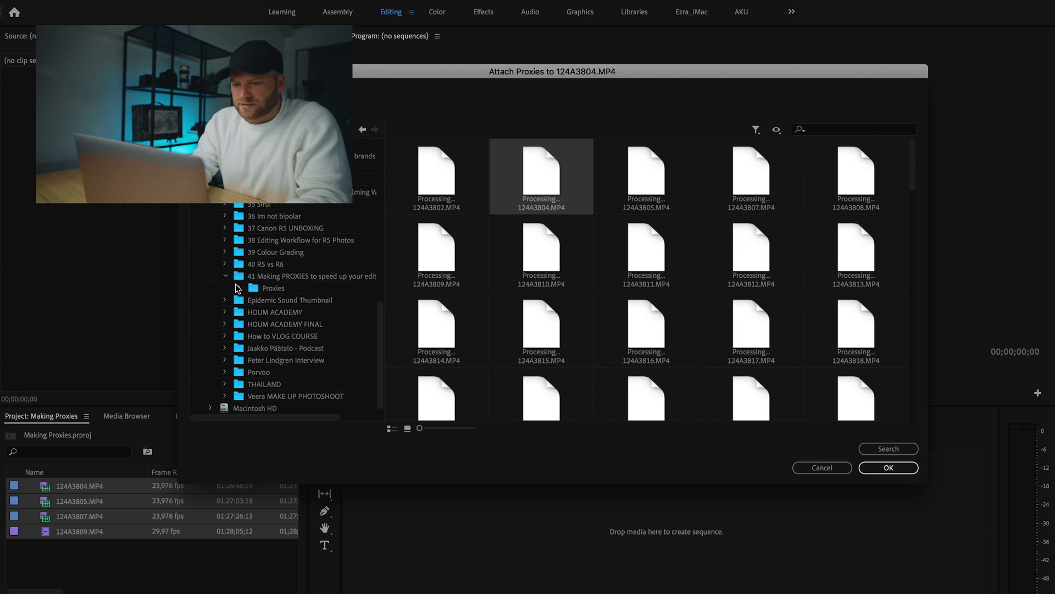
{"action": "left_click", "coordinate": [240, 288]}
{"action": "left_click", "coordinate": [262, 290]}
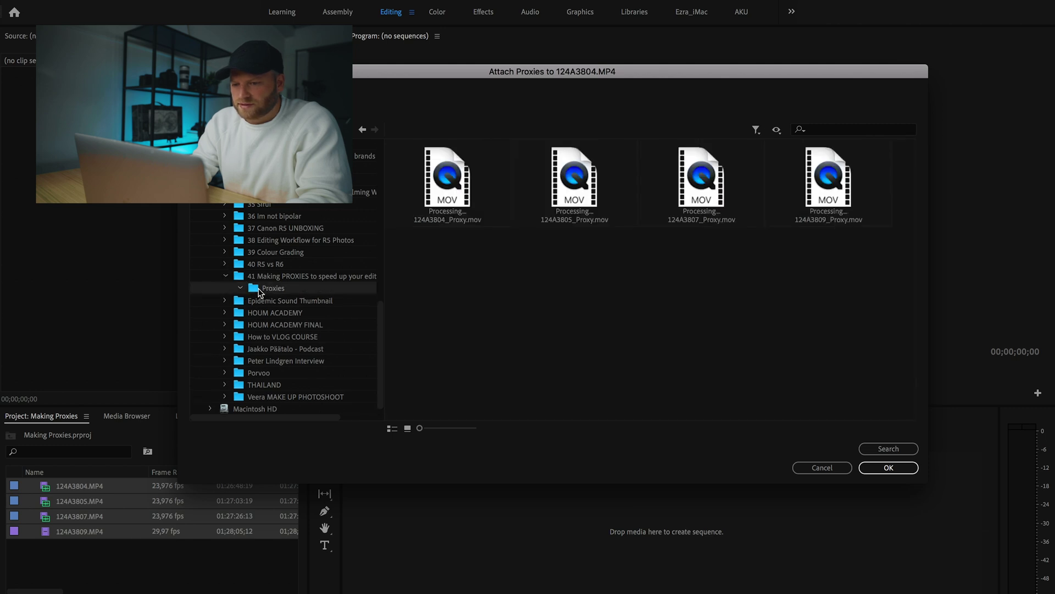
{"action": "left_click", "coordinate": [458, 189]}
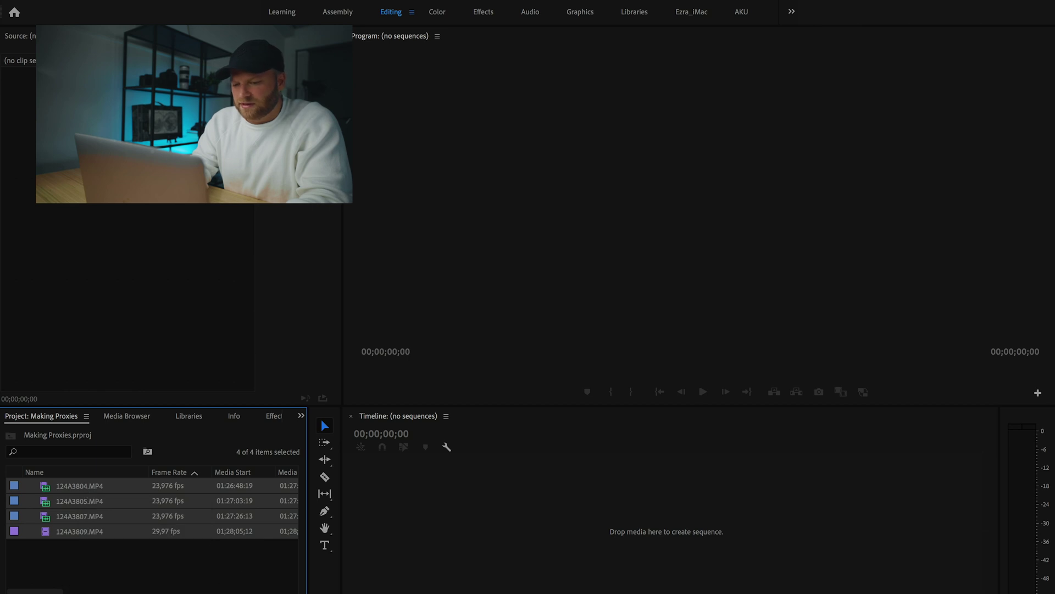
Create a sequence on the timeline from the four selected clips and clear the clip selection
{"action": "left_click_drag", "start_coordinate": [79, 500], "coordinate": [502, 563]}
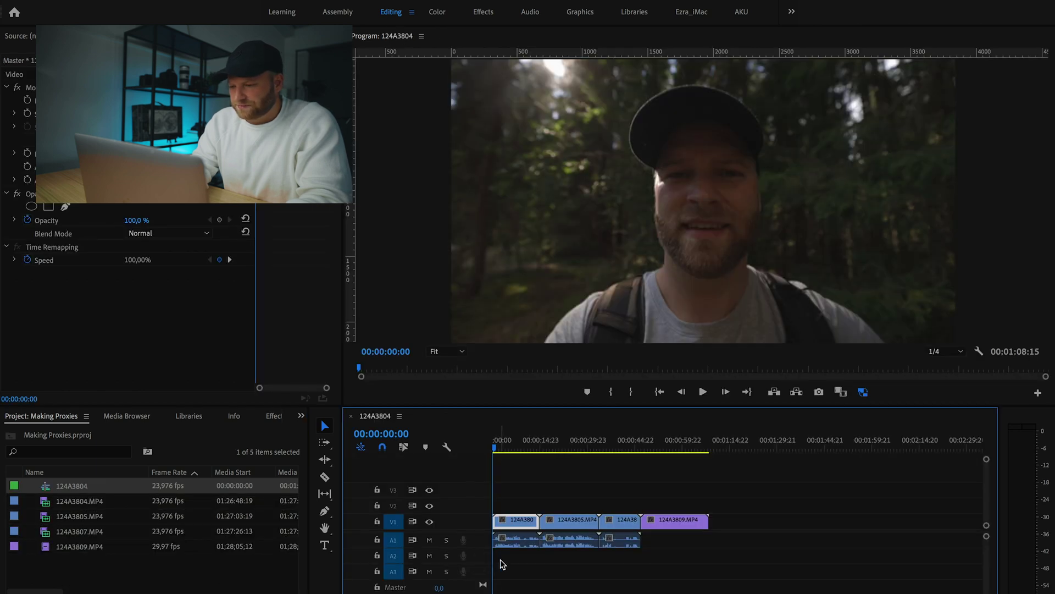
{"action": "left_click", "coordinate": [741, 480]}
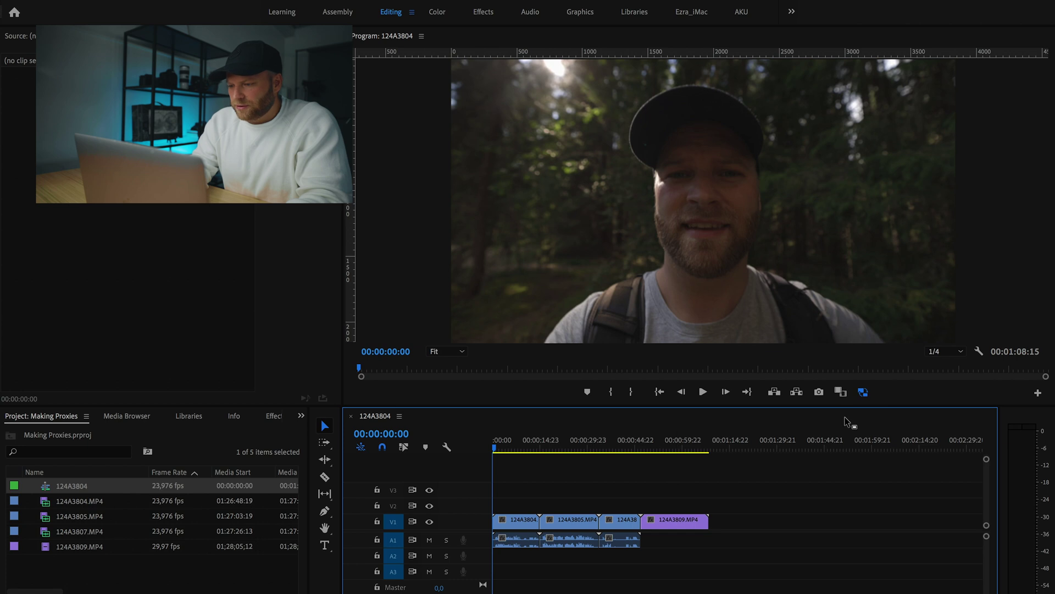
Turn proxy display off and check the available buttons in the Program monitor's Button Editor
{"action": "left_click", "coordinate": [864, 394]}
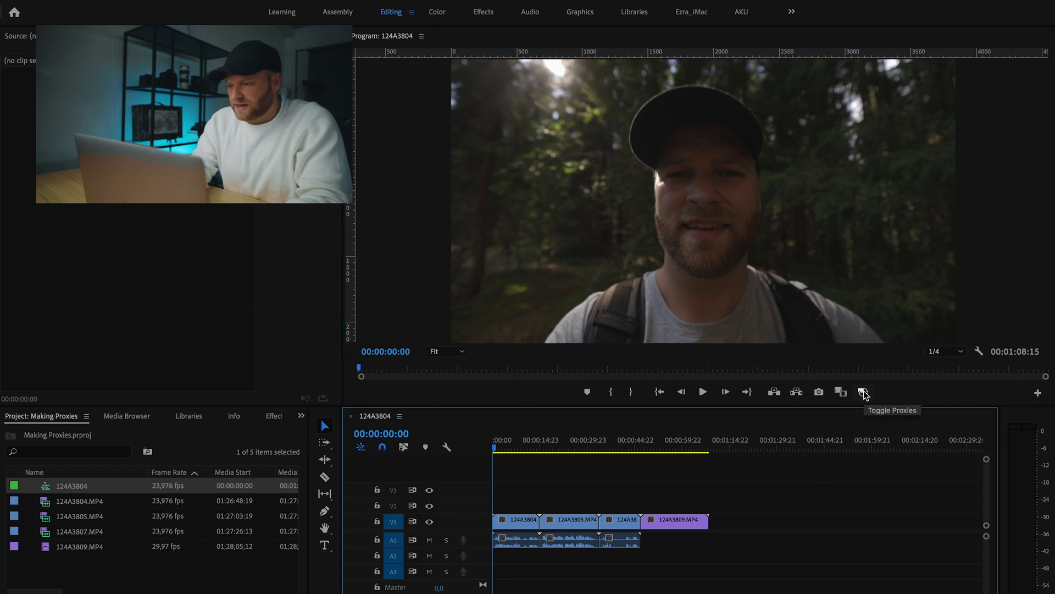
{"action": "left_click", "coordinate": [1037, 394]}
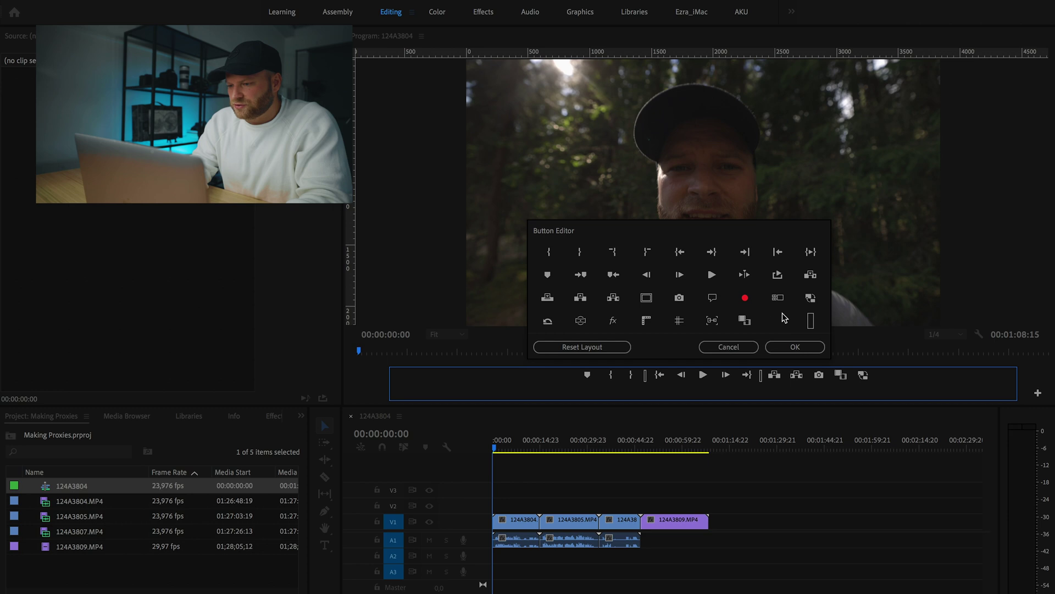
{"action": "left_click", "coordinate": [795, 347]}
{"action": "left_click", "coordinate": [729, 497]}
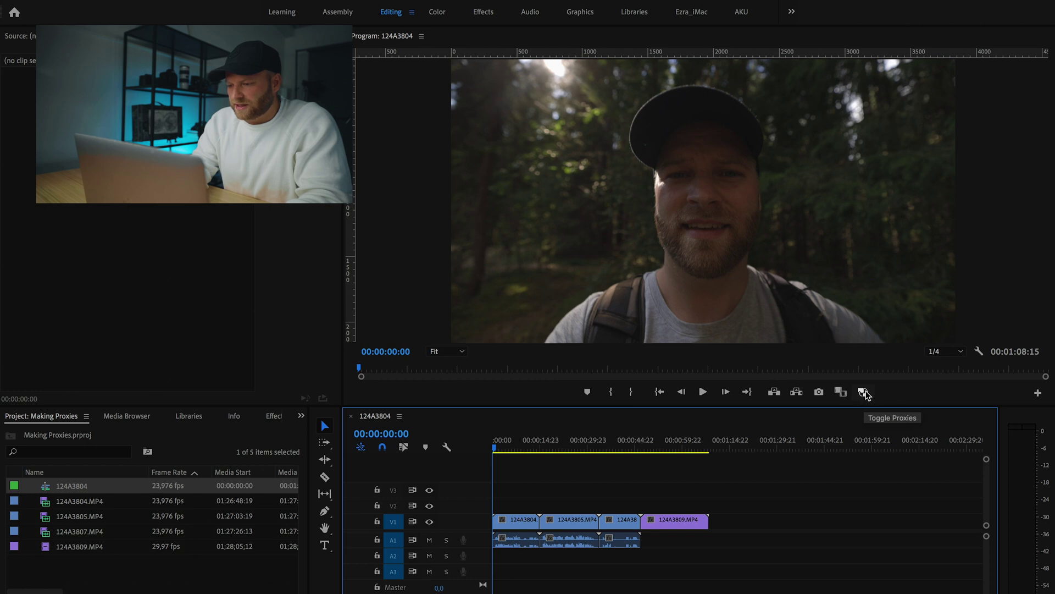
Preview the original footage in the first clip, and move the playhead into 124A3805.MP4 at 00:00:27:19
{"action": "left_click", "coordinate": [518, 446]}
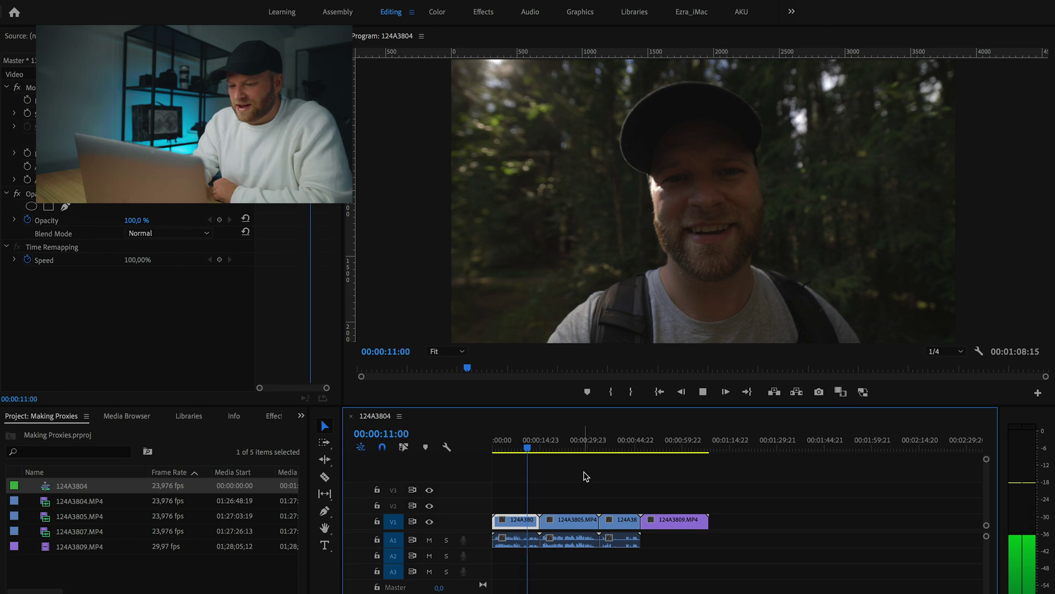
{"action": "left_click", "coordinate": [582, 444]}
{"action": "left_click", "coordinate": [631, 481]}
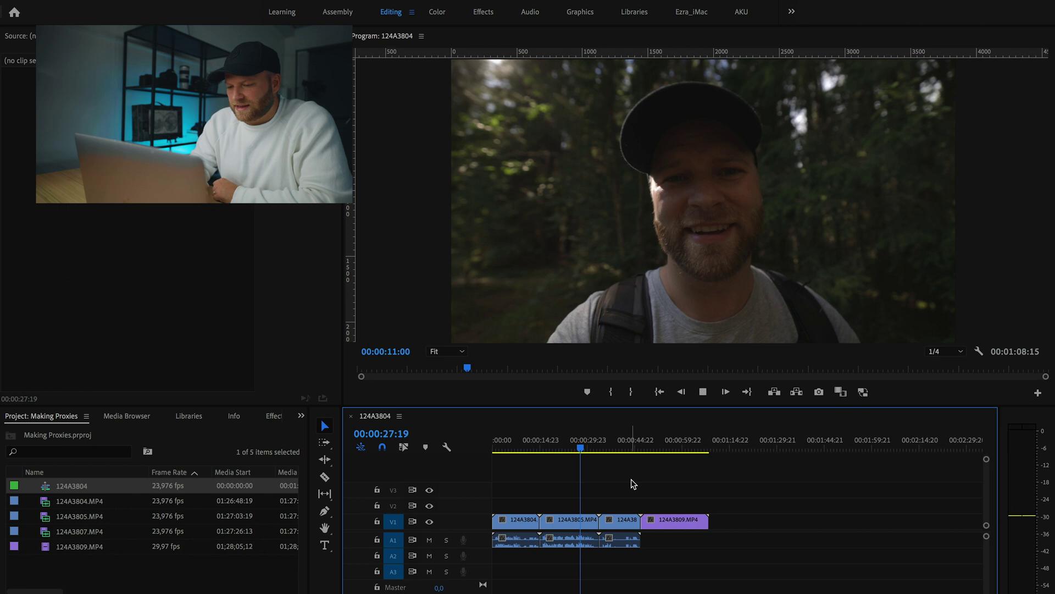
Set the Program monitor's playback resolution to Full
{"action": "left_click", "coordinate": [946, 353]}
{"action": "left_click", "coordinate": [943, 363]}
{"action": "left_click", "coordinate": [946, 353]}
{"action": "left_click", "coordinate": [945, 364]}
{"action": "left_click", "coordinate": [627, 462]}
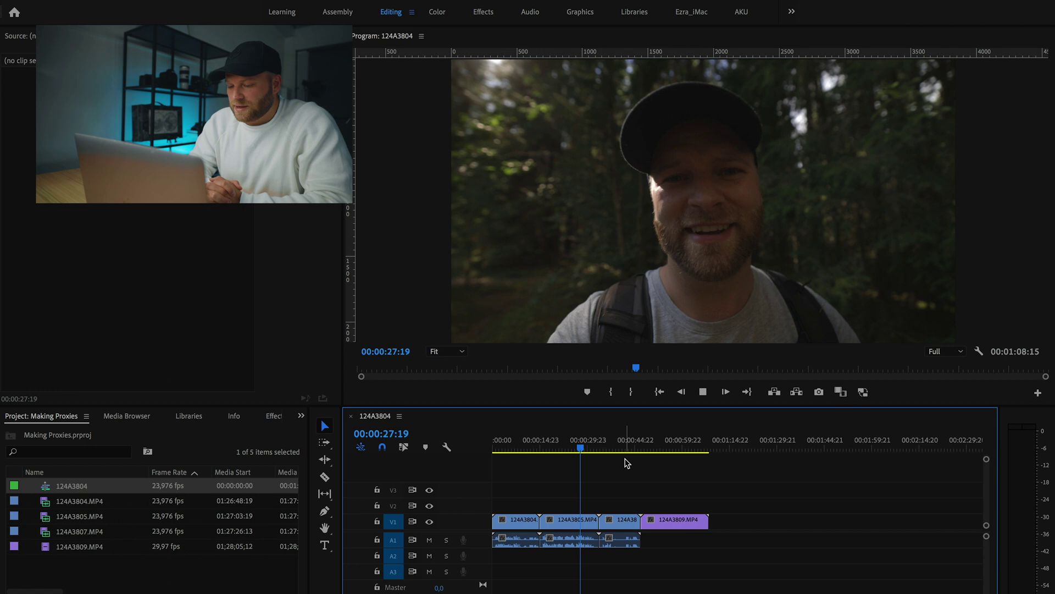
Play a short stretch of 124A3805.MP4 at full resolution with proxies off
{"action": "key", "text": "space"}
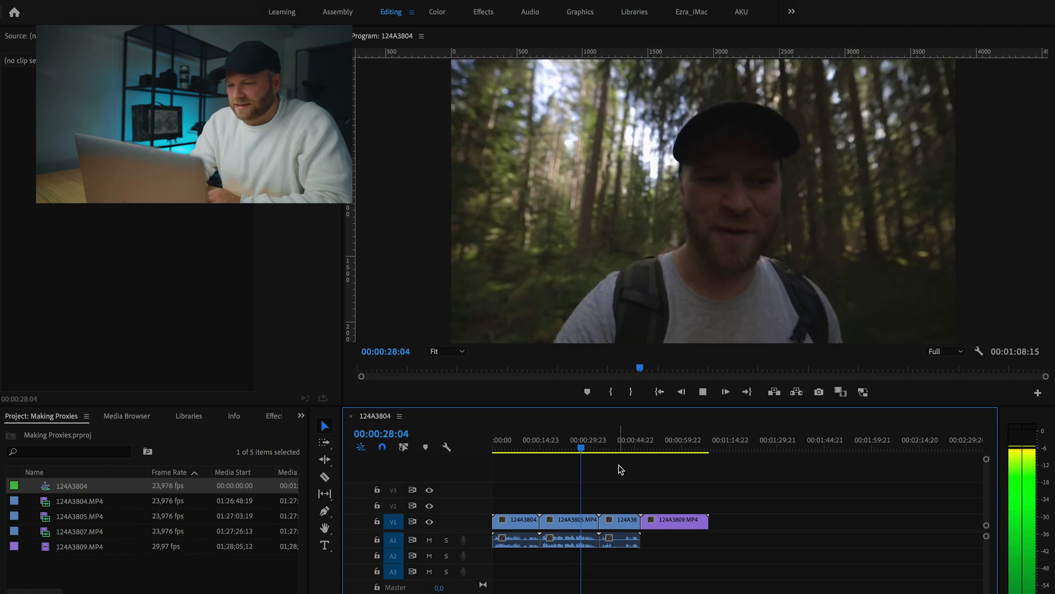
{"action": "key", "text": "space"}
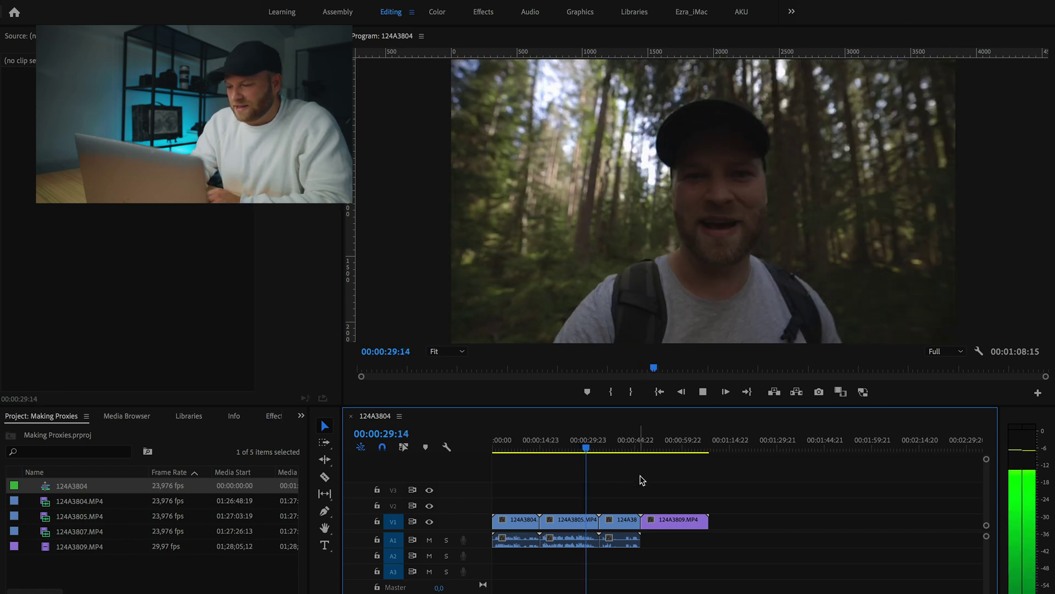
{"action": "key", "text": "d"}
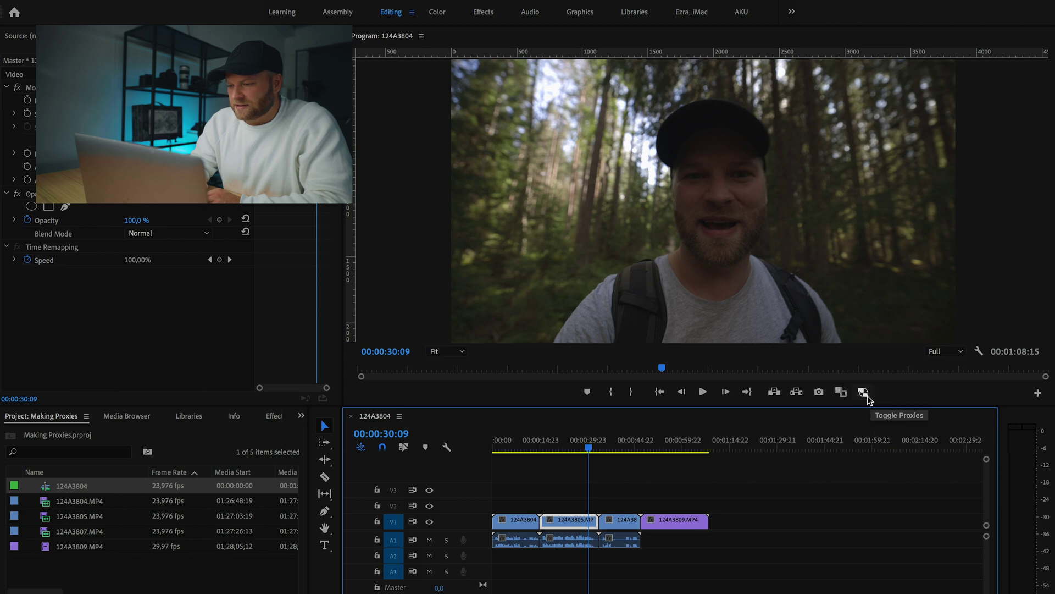
Turn proxy display on and play the sequence from the first clip into 124A3805.MP4 to check playback smoothness
{"action": "left_click", "coordinate": [865, 394]}
{"action": "left_click", "coordinate": [550, 470]}
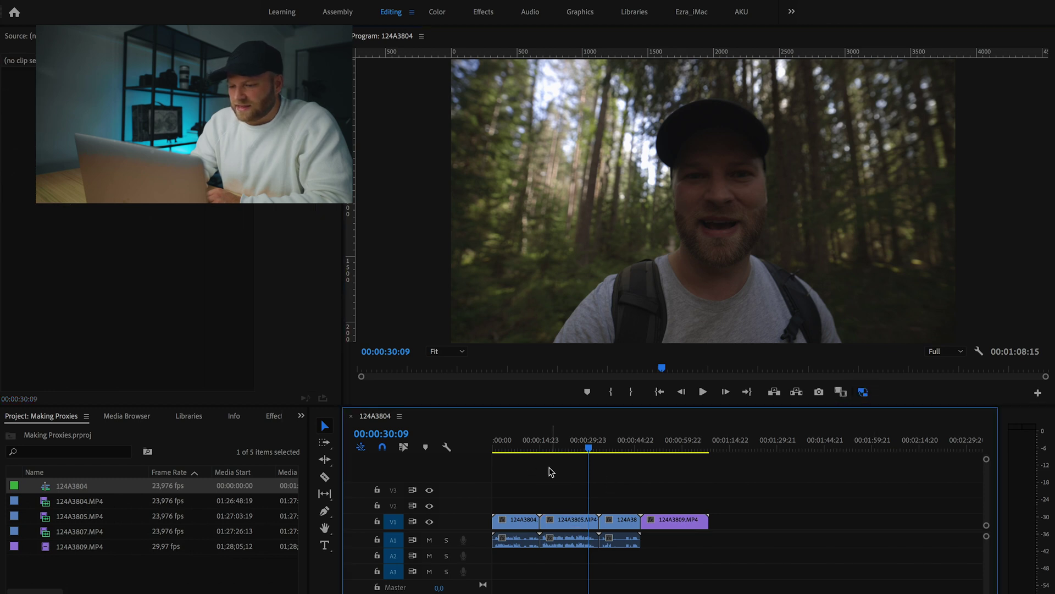
{"action": "left_click", "coordinate": [512, 444]}
{"action": "key", "text": "space"}
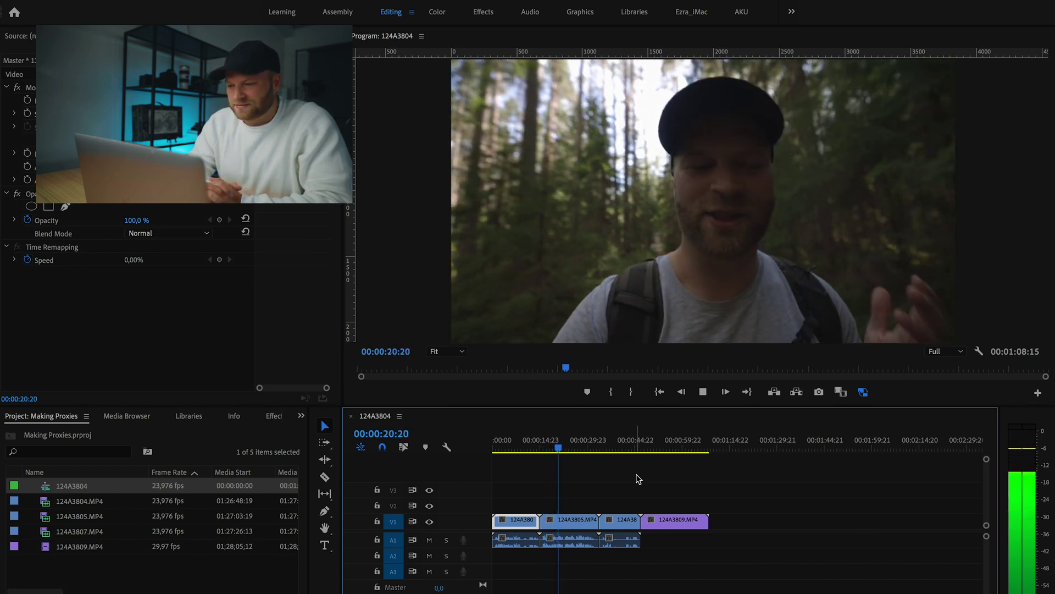
{"action": "key", "text": "space"}
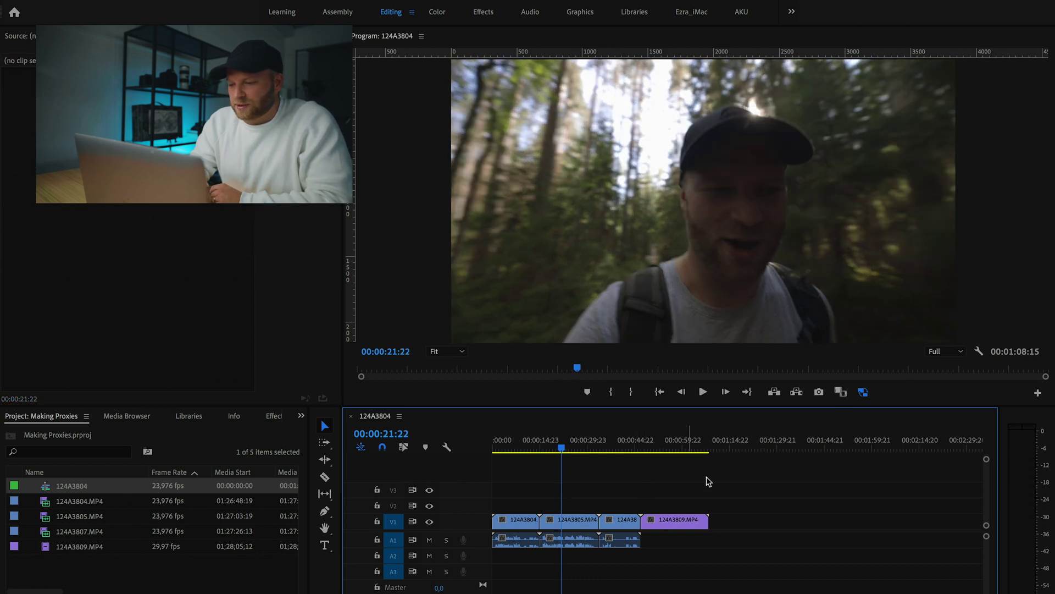
Switch the Program monitor back to the original full-resolution media by turning proxies off
{"action": "left_click", "coordinate": [863, 392]}
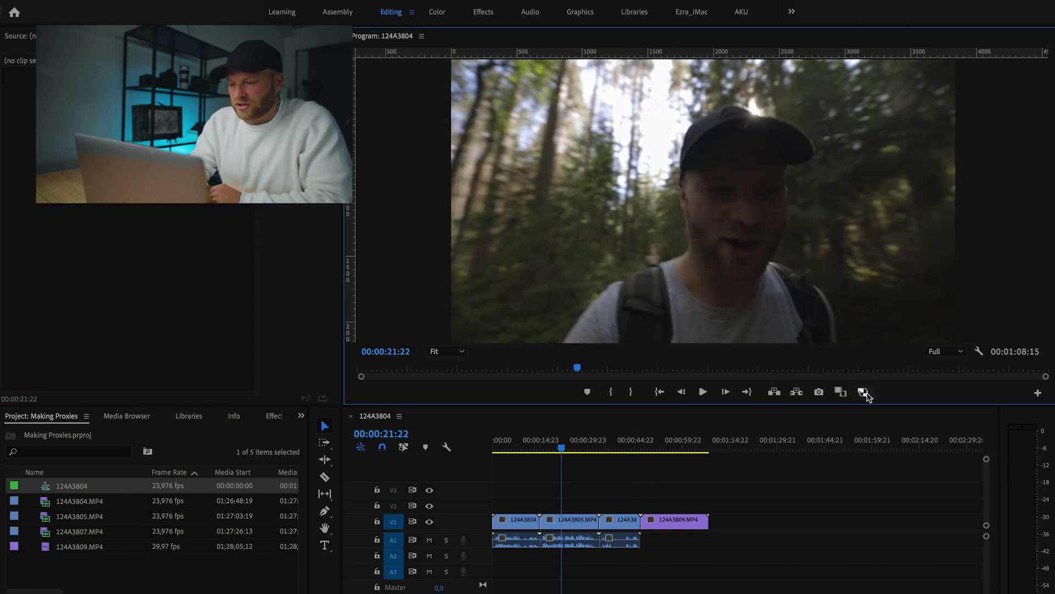
{"action": "left_click", "coordinate": [746, 469]}
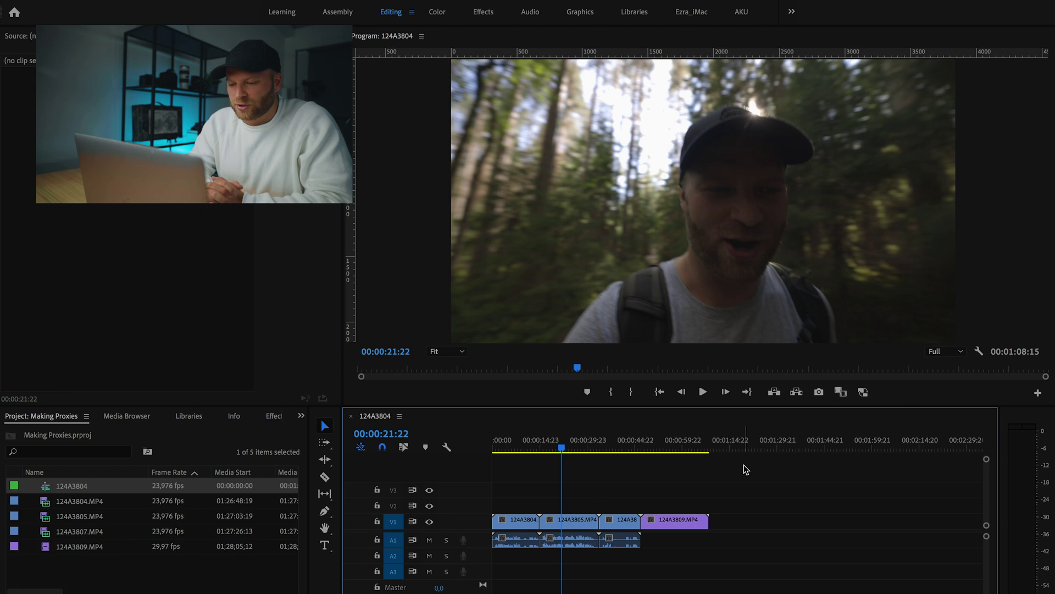